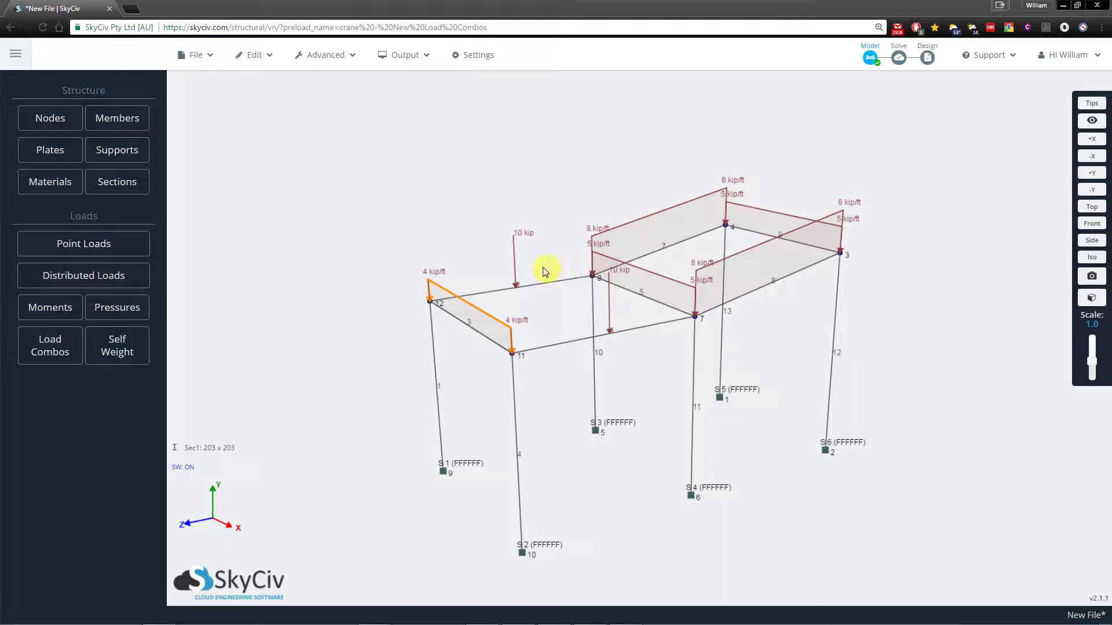
Check the point loads on members 2 and 6, then open member 3's -4 kip/ft Rain distributed load.
click(515, 251)
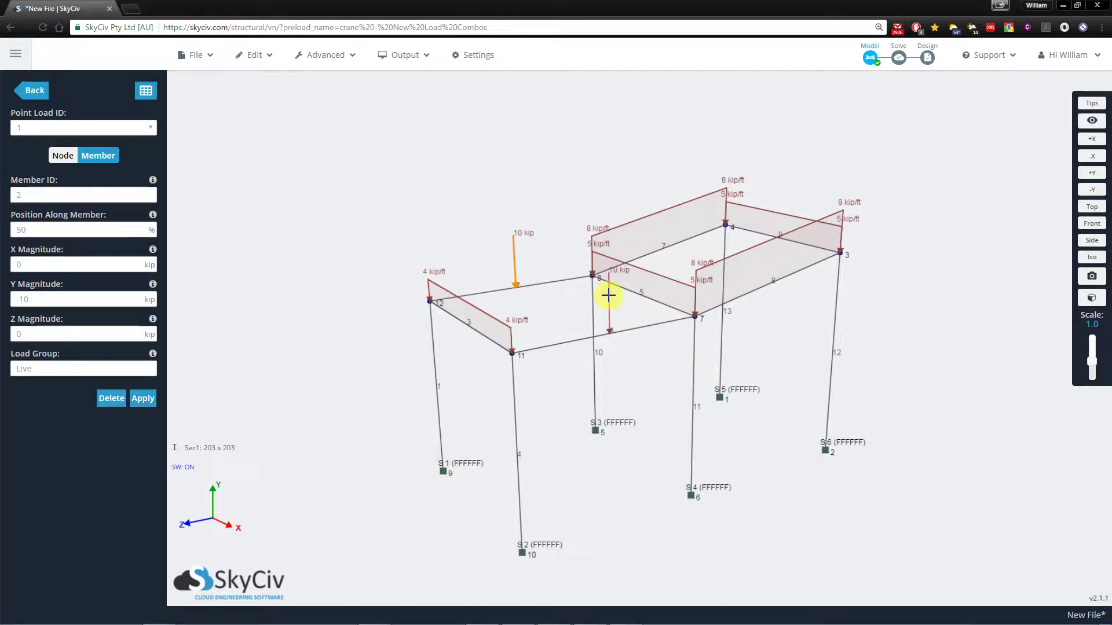
click(609, 296)
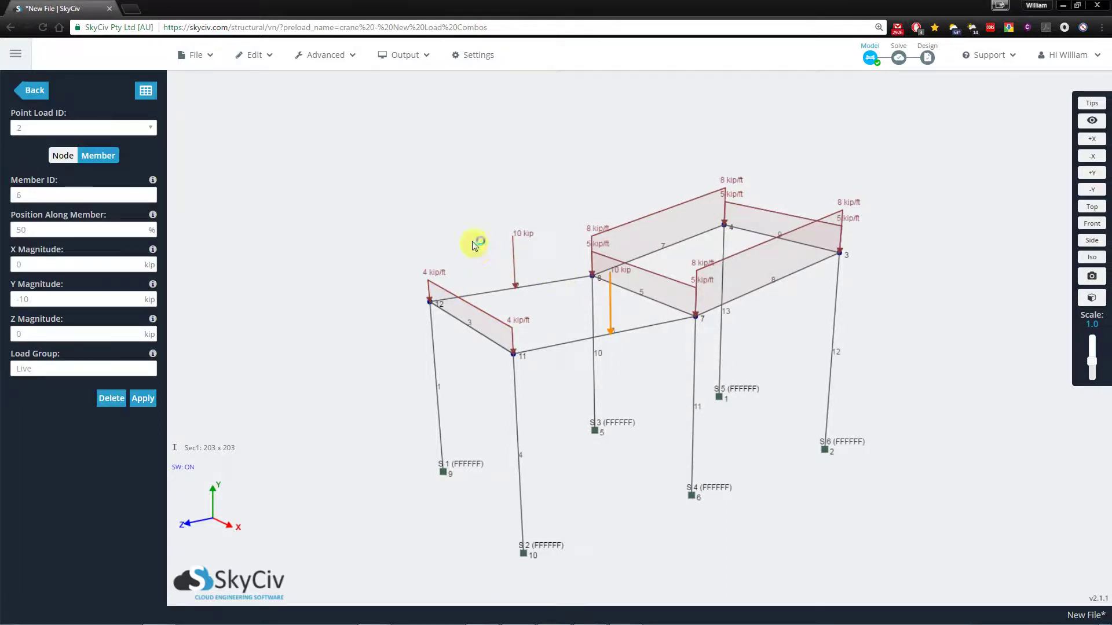
drag(460, 231, 445, 231)
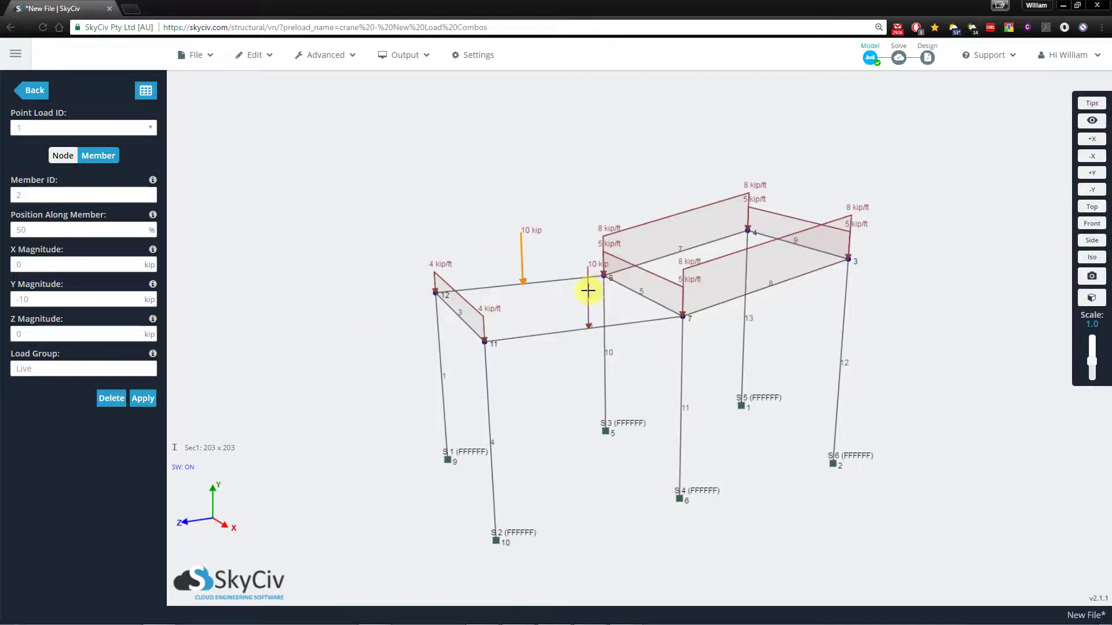
drag(596, 293, 640, 174)
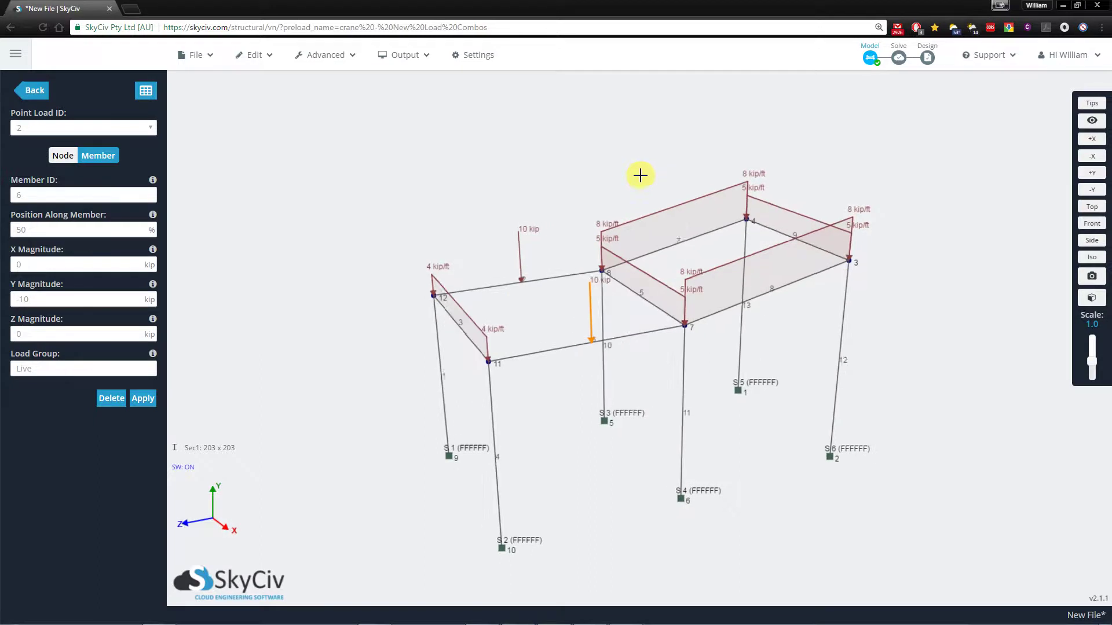
click(459, 311)
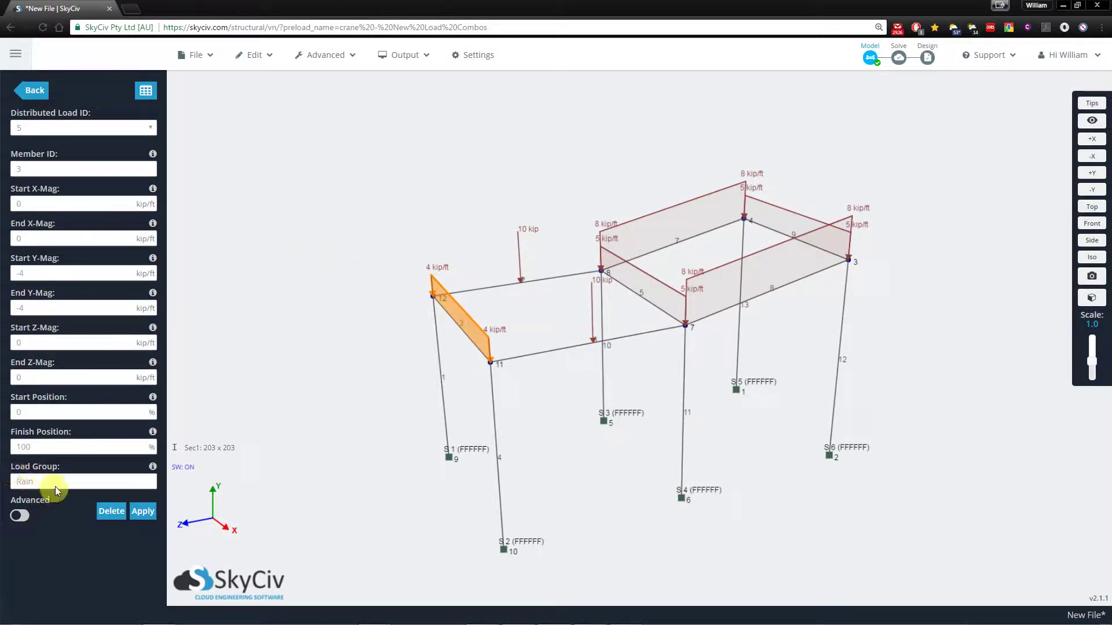
Review the distributed loads on members 5, 9, 8 and 7, then return to the main menu.
click(648, 279)
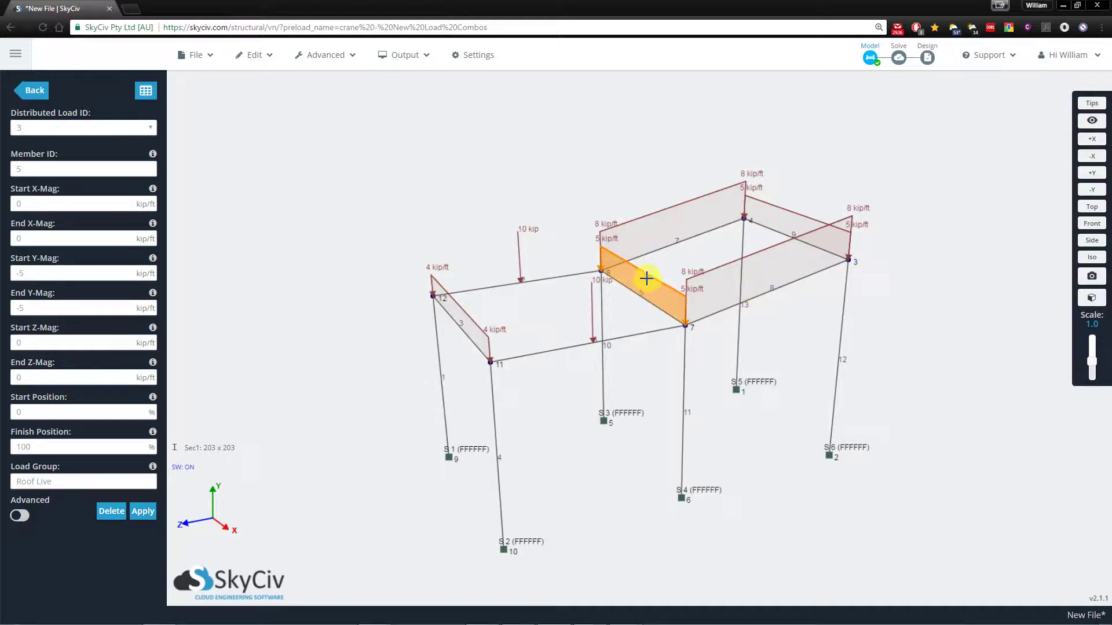
click(790, 219)
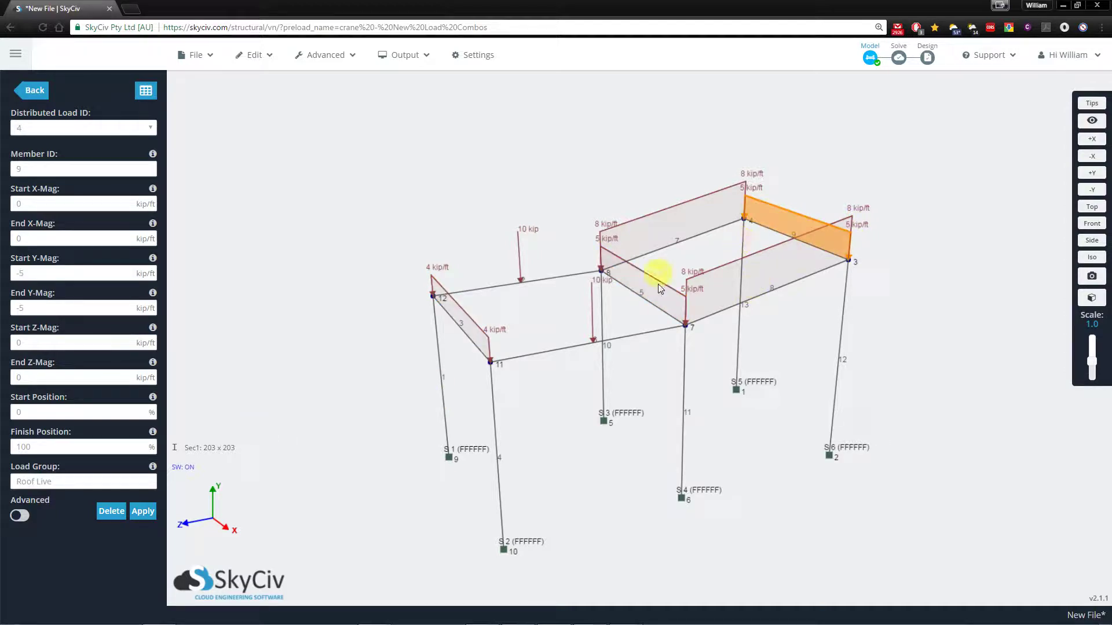
click(650, 280)
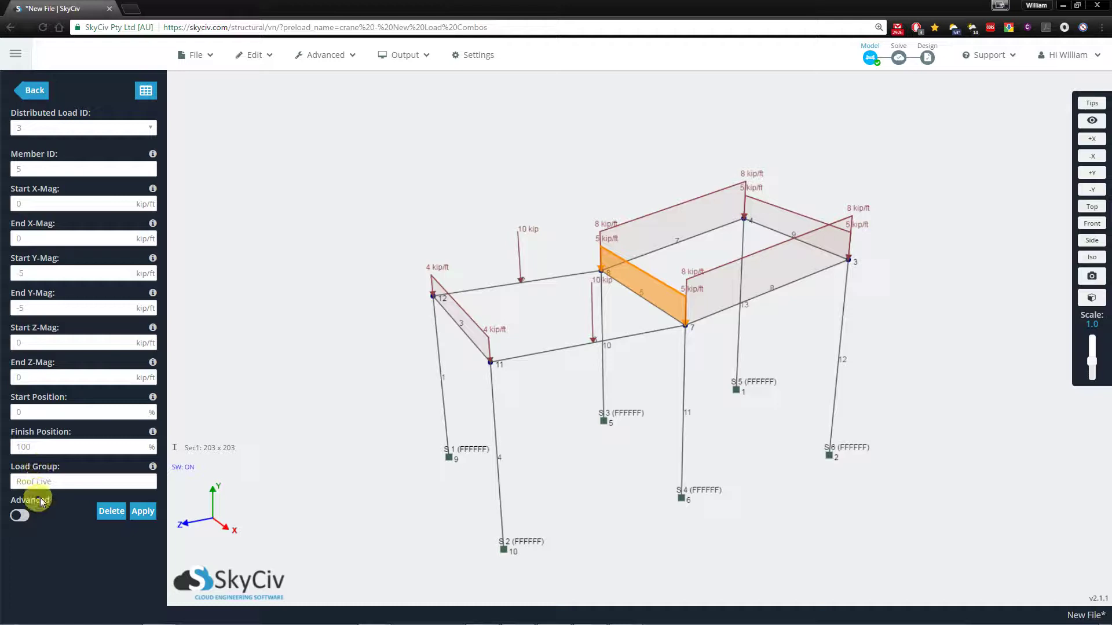
click(776, 260)
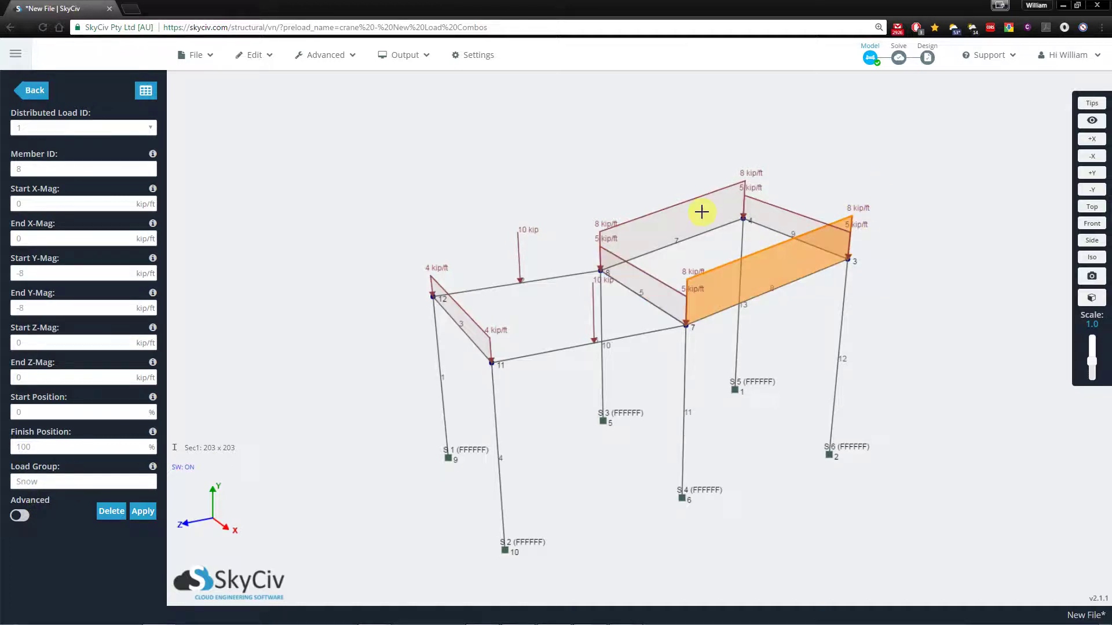
click(701, 217)
click(752, 258)
mouse_move(650, 175)
mouse_down()
mouse_move(628, 164)
mouse_move(661, 170)
mouse_up()
drag(425, 192, 415, 174)
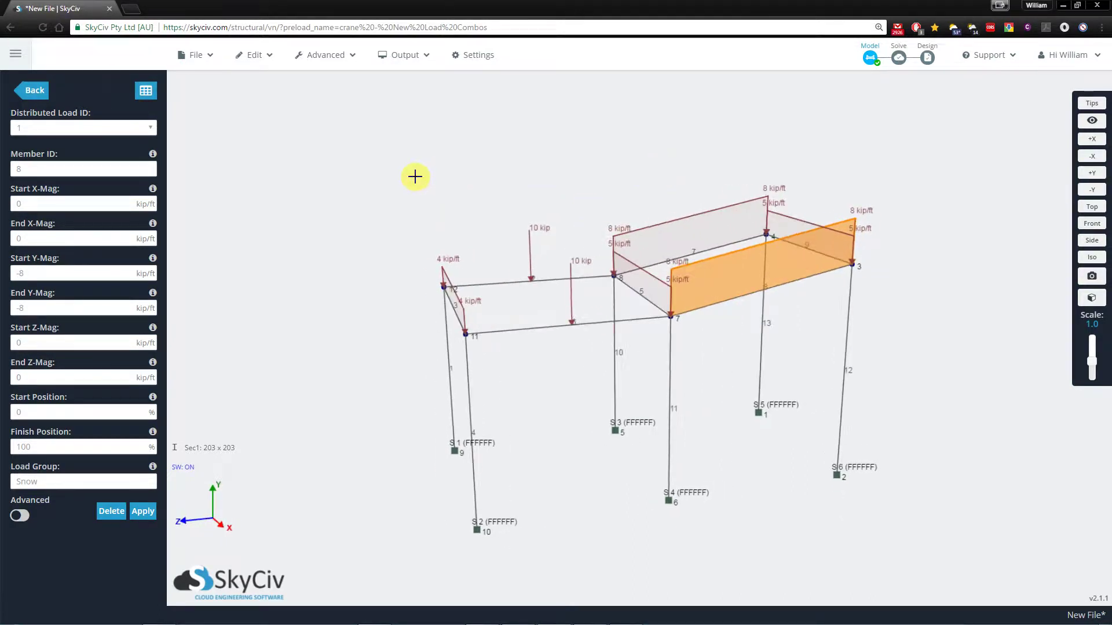
click(32, 91)
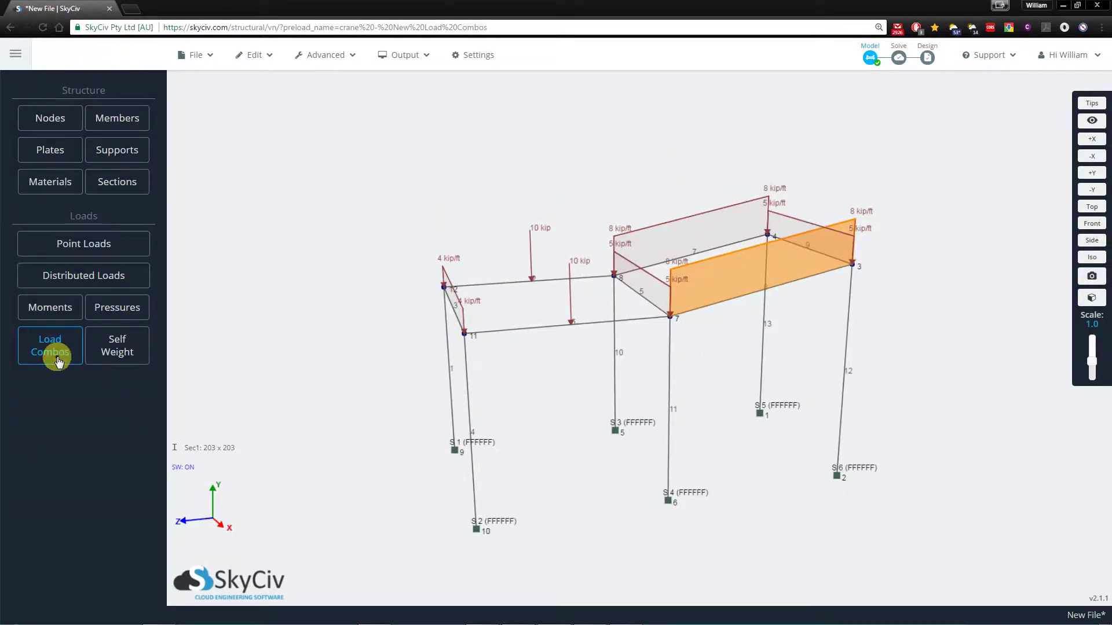
Open auto-generate load combinations with country United States and design code ASCE 7-10 ASD.
click(52, 359)
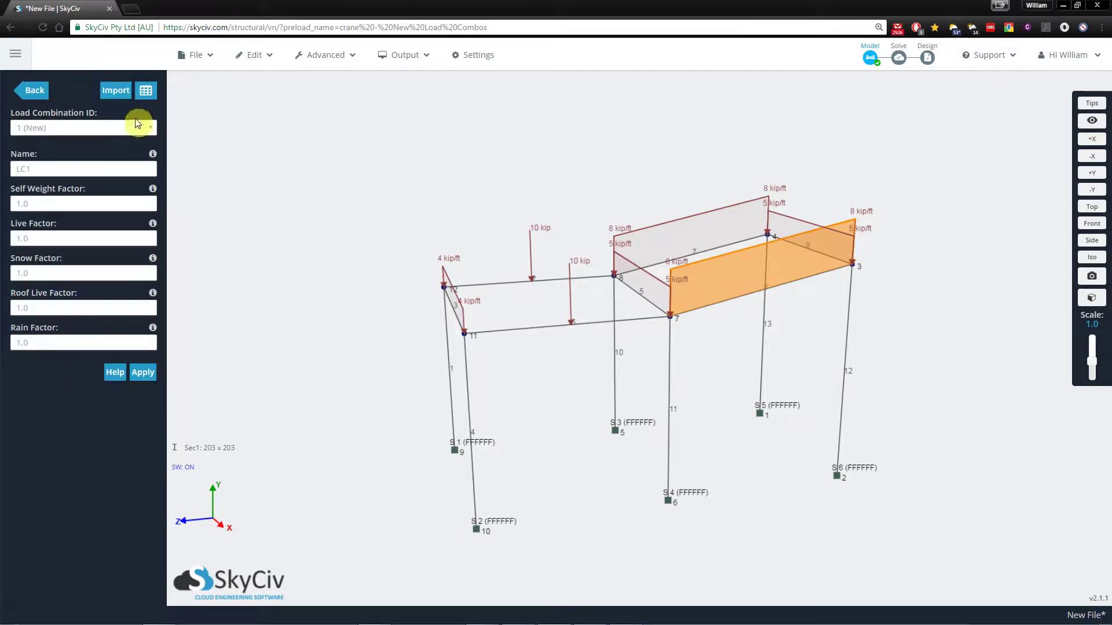
click(116, 94)
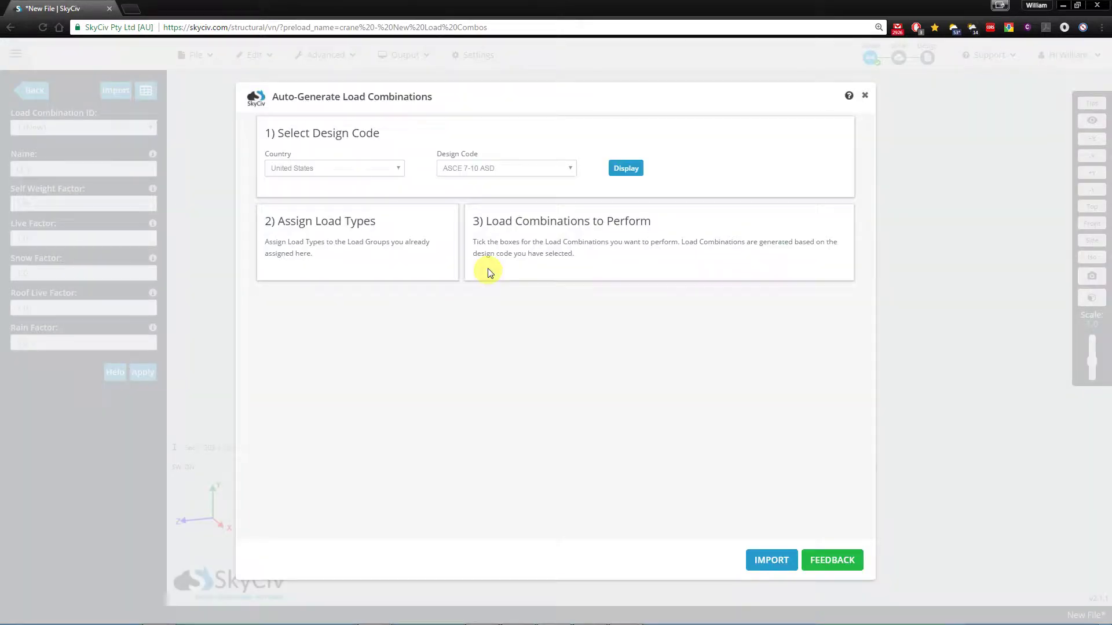
click(395, 172)
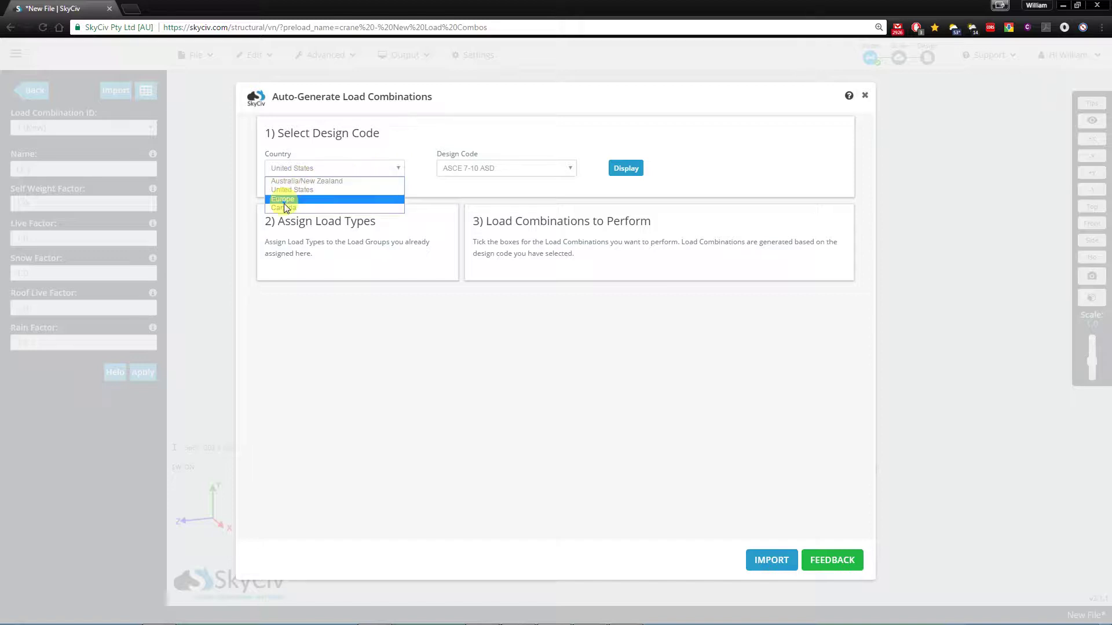
click(464, 153)
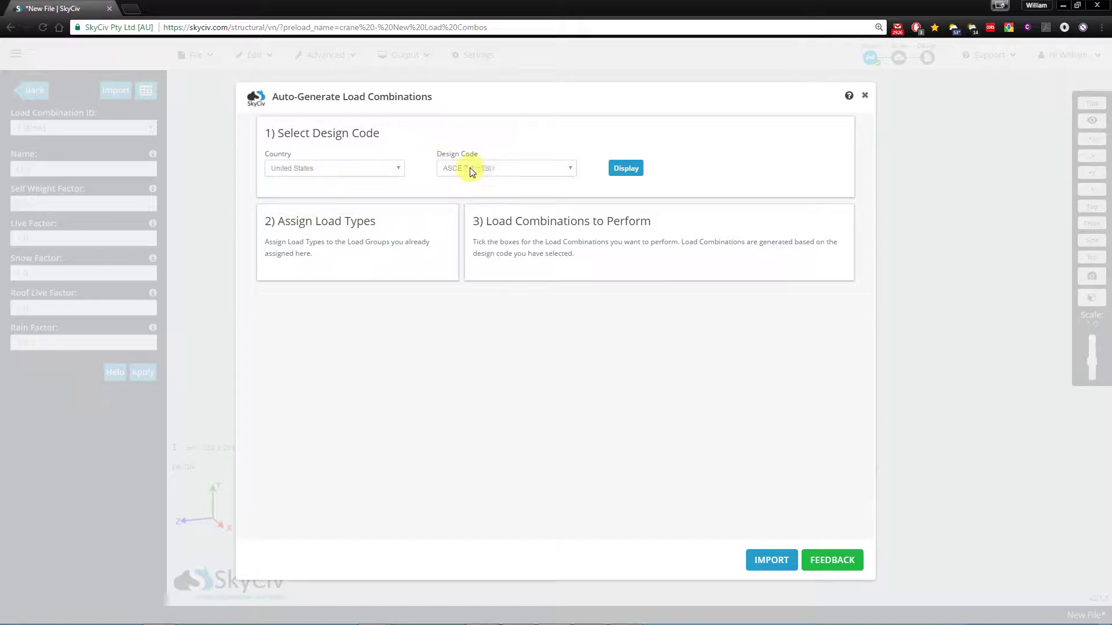
click(470, 168)
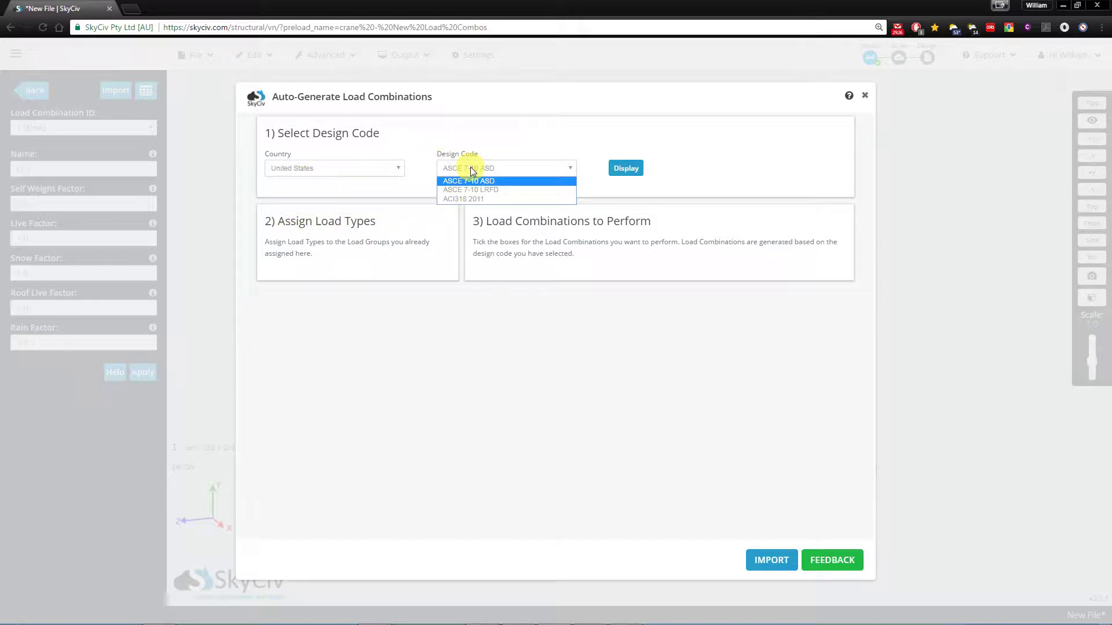
click(526, 182)
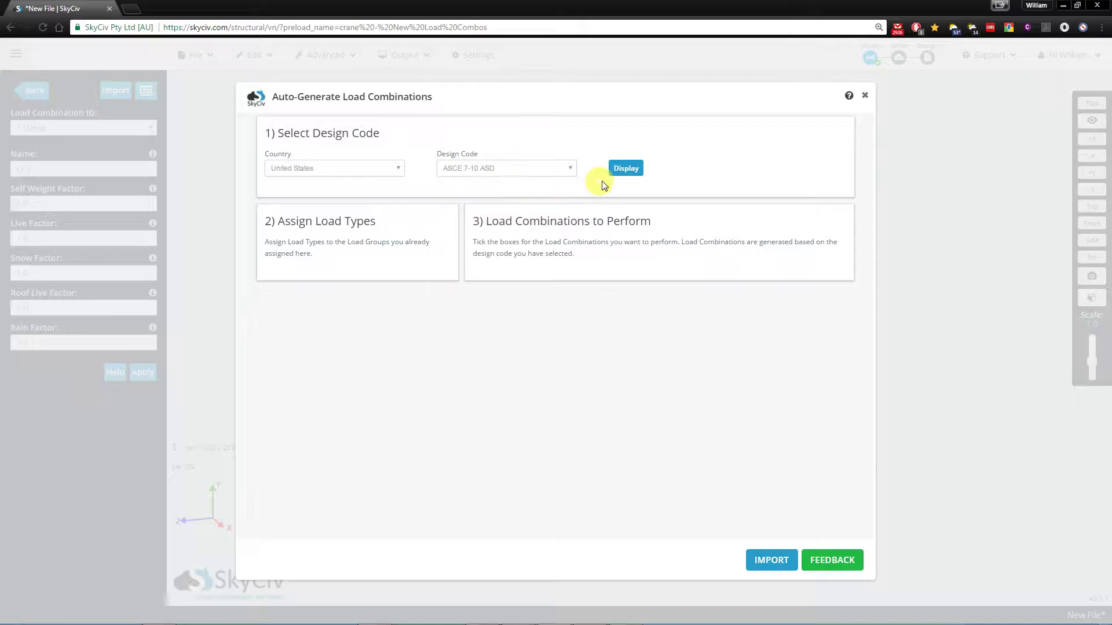
Assign load types: self-weight Dead, Live as Live, Snow as Snow, Roof Live Snow: Roof live, Rain Snow: Rain.
click(622, 169)
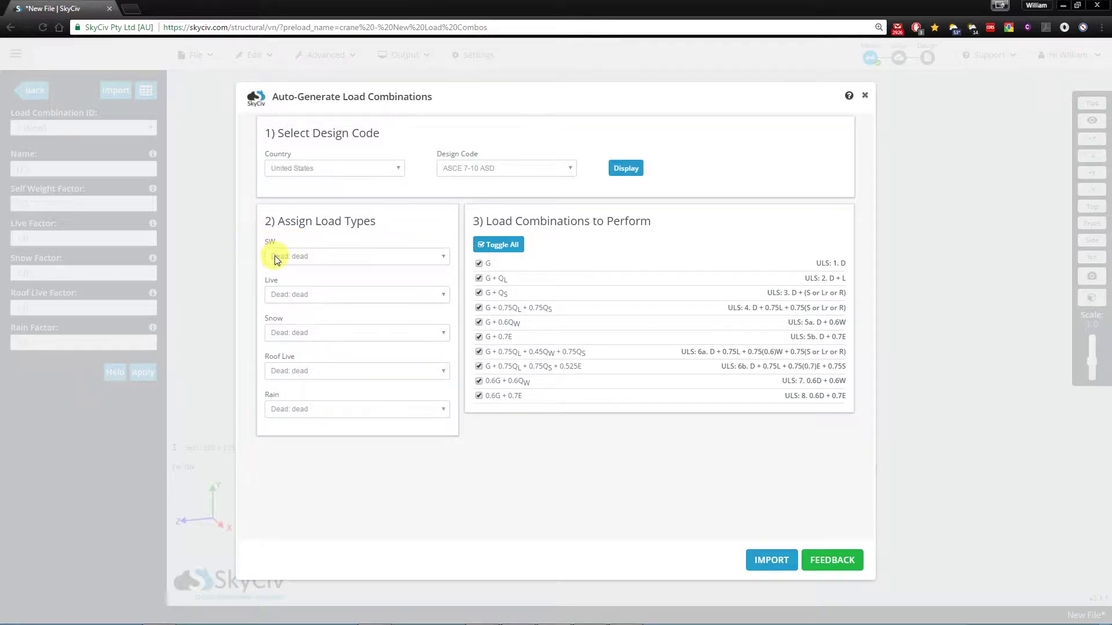
click(320, 257)
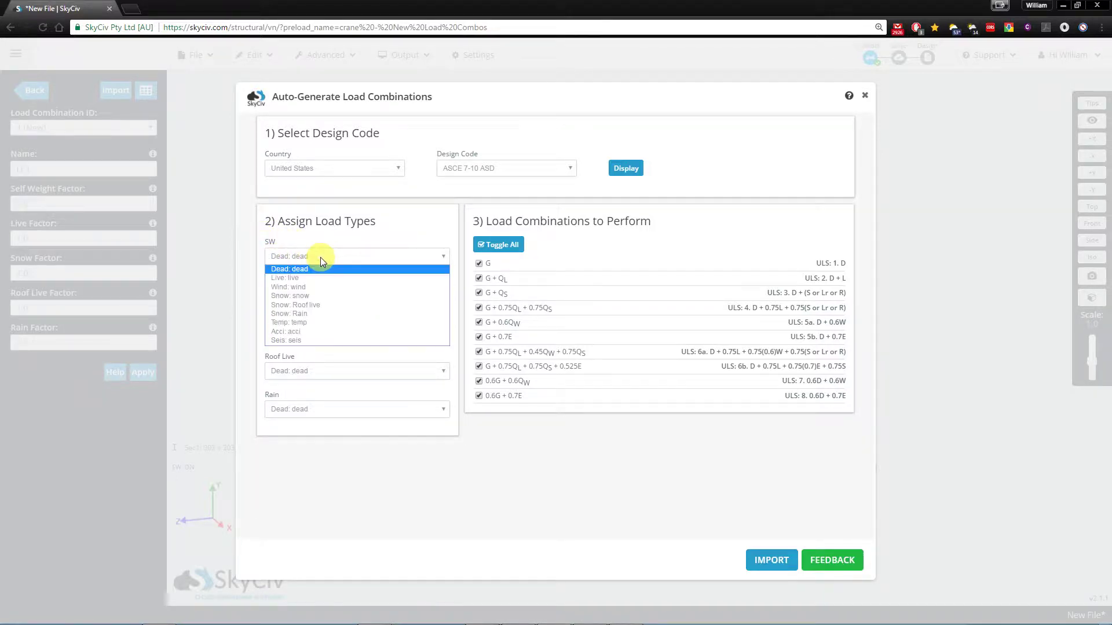
click(313, 269)
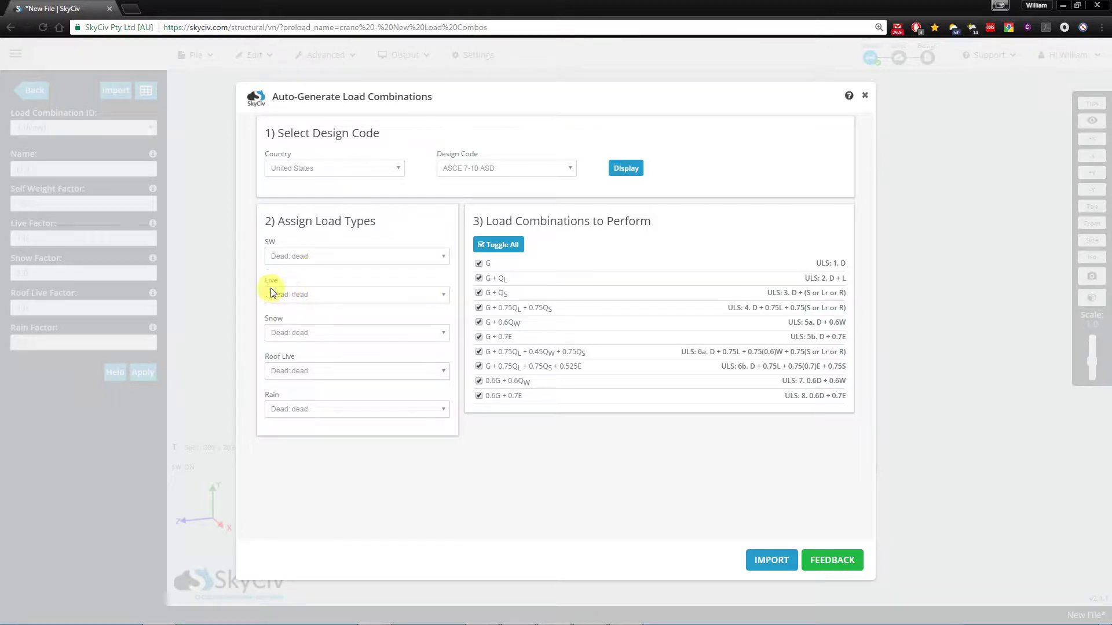
click(308, 295)
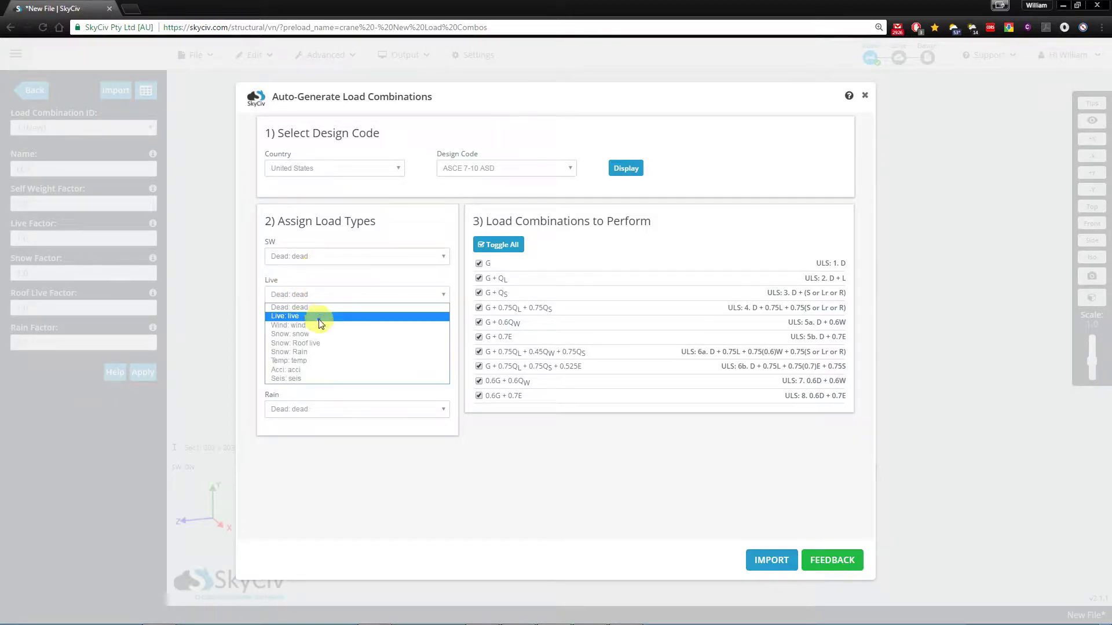
click(320, 317)
click(311, 333)
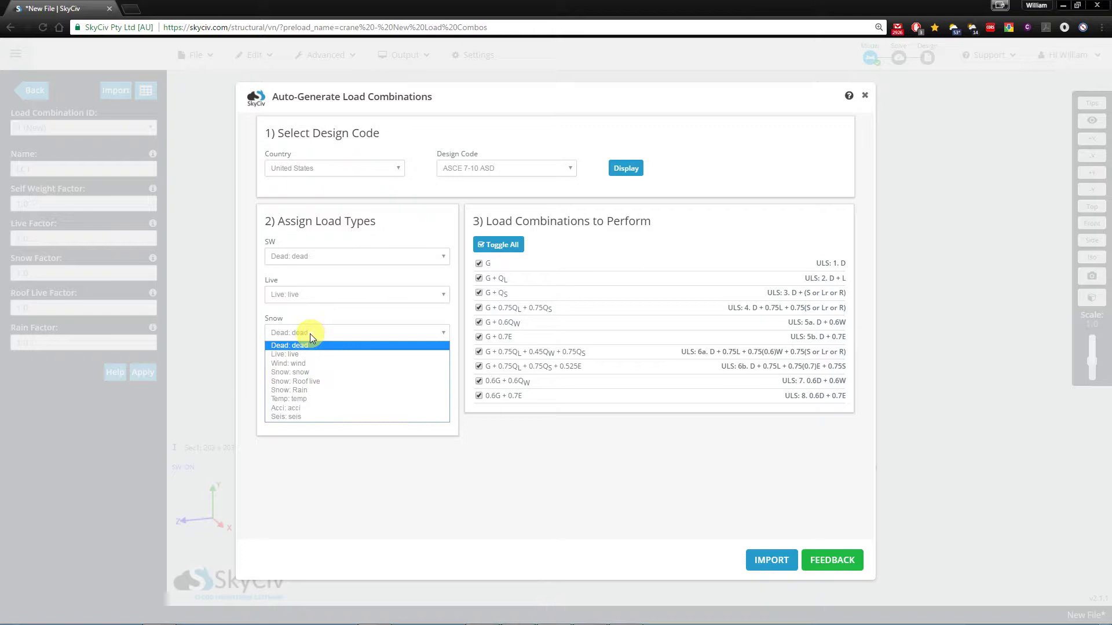
click(315, 373)
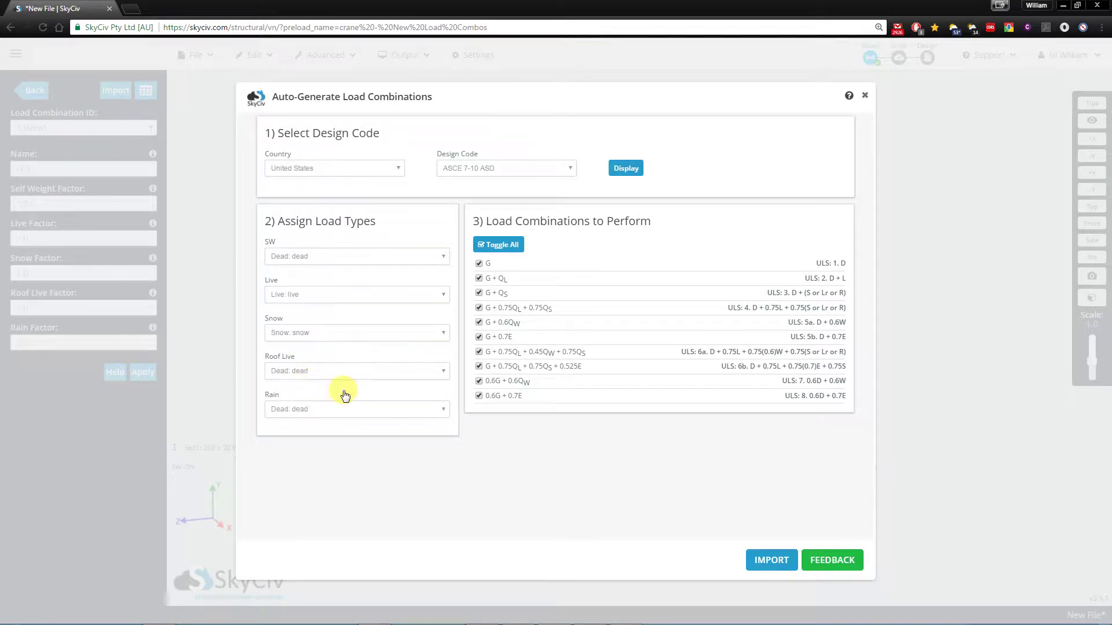
click(342, 371)
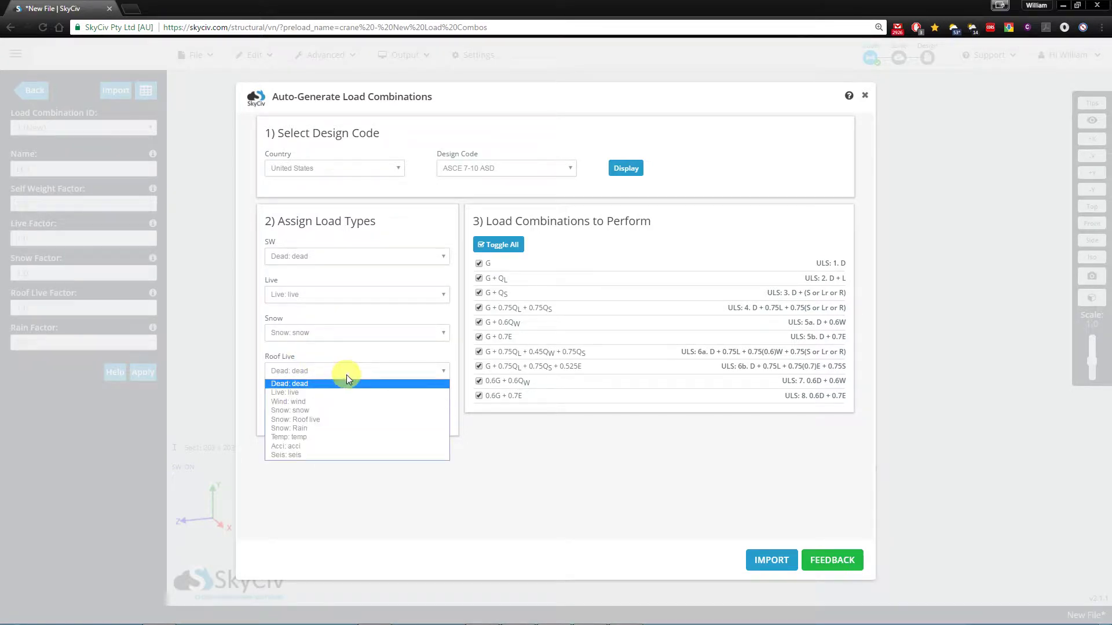
click(316, 421)
click(329, 415)
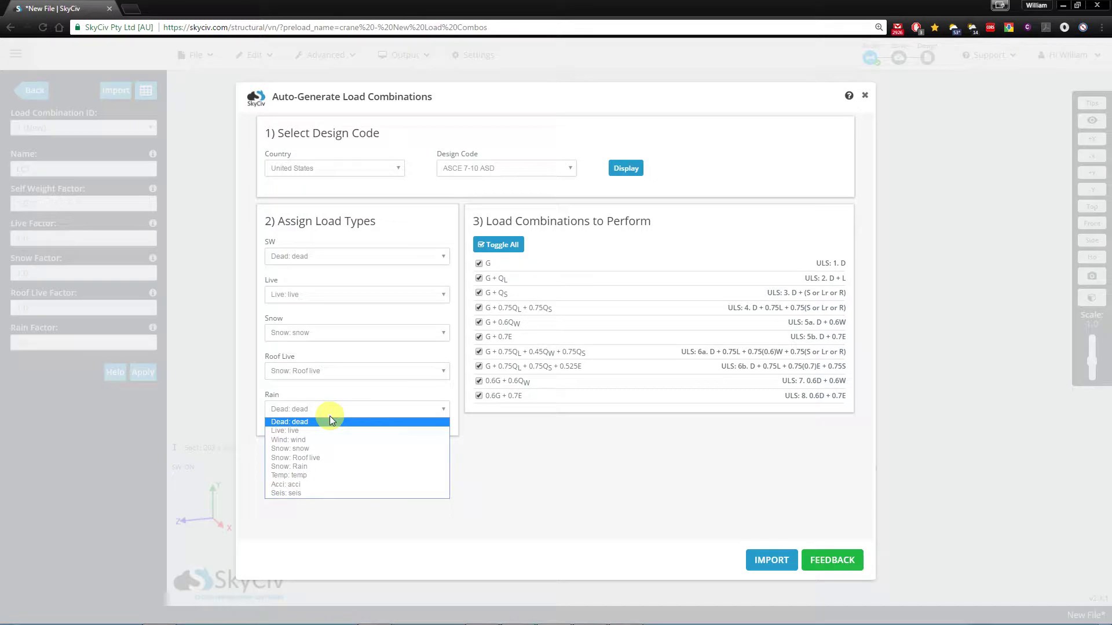
click(315, 466)
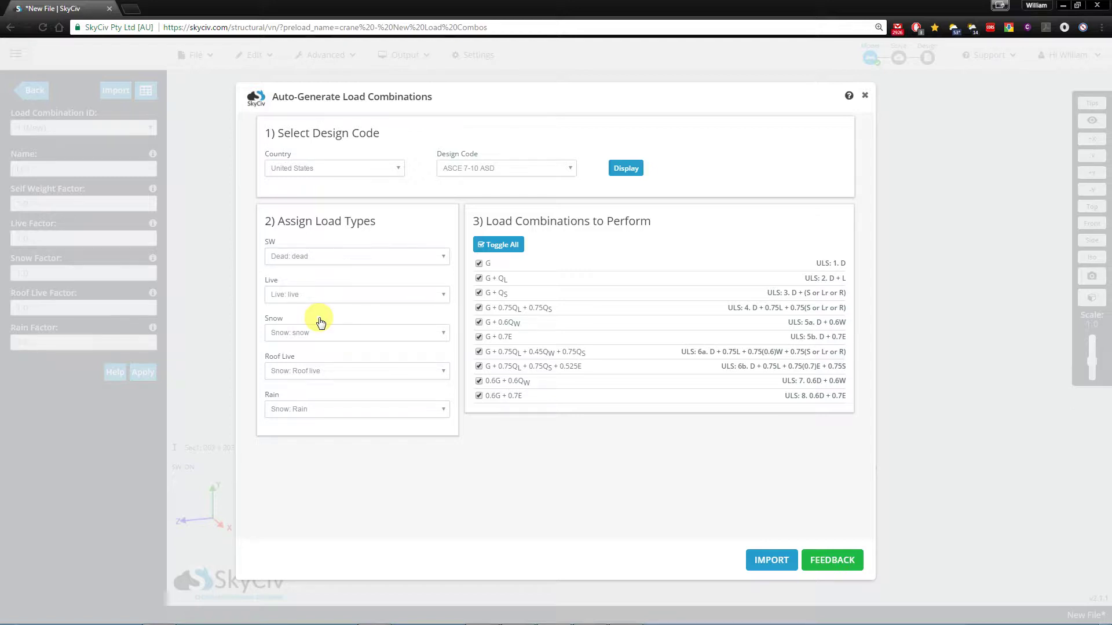
Clear all combinations, tick only ULS 4 (G + 0.75QL + 0.75QS), and import it.
click(515, 244)
click(478, 307)
click(479, 308)
click(765, 560)
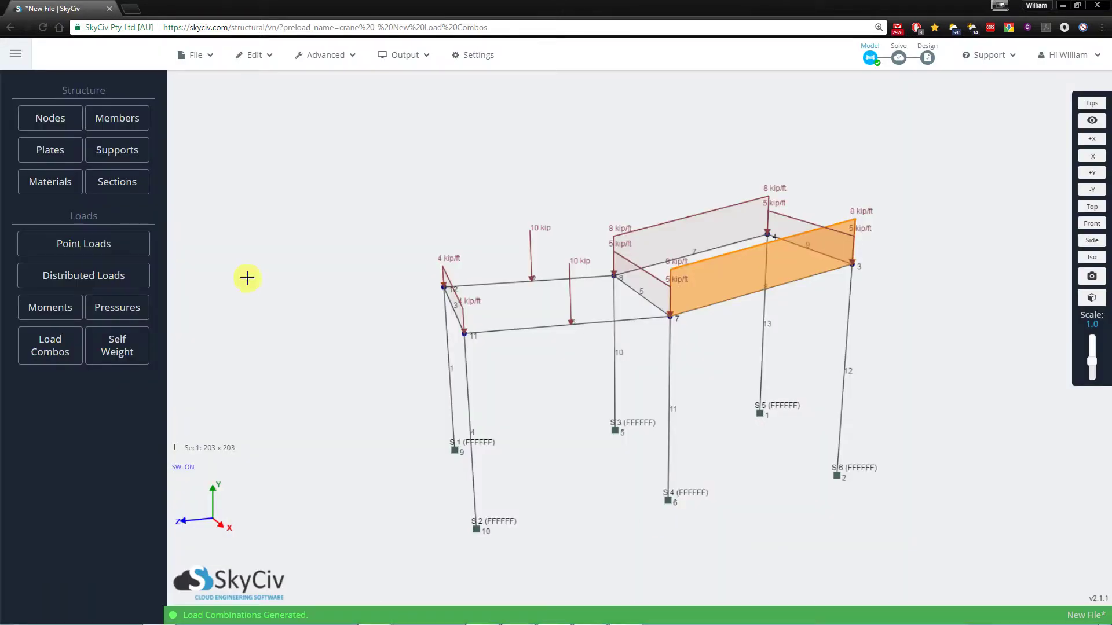
Show the load combinations as a table and scroll to the factor columns of the ULS: 4 rows.
click(42, 355)
click(145, 90)
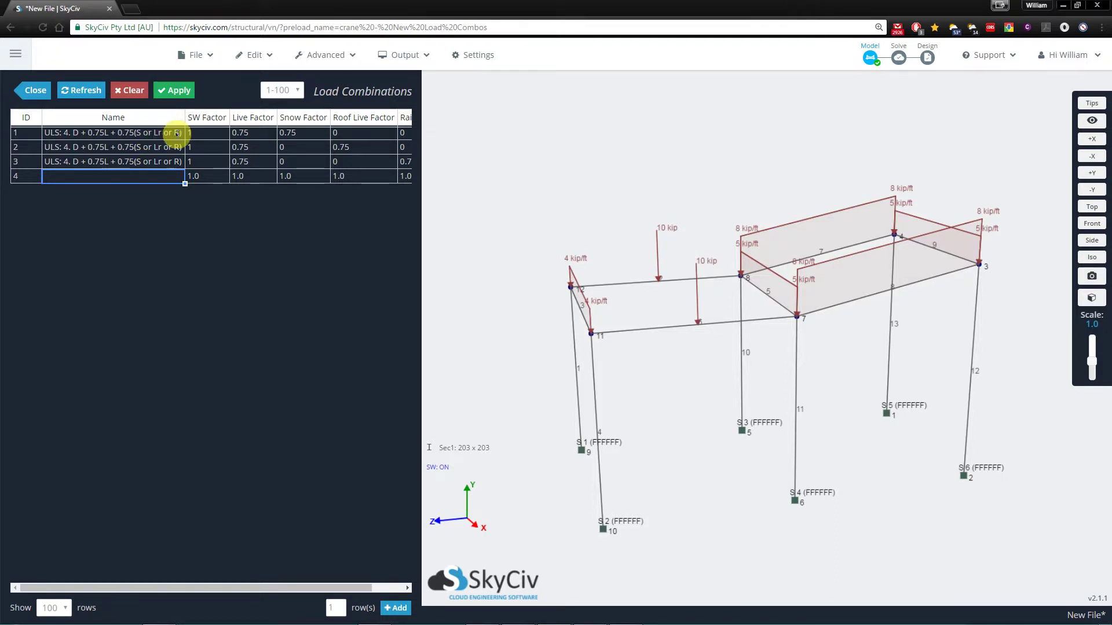
drag(255, 587, 299, 589)
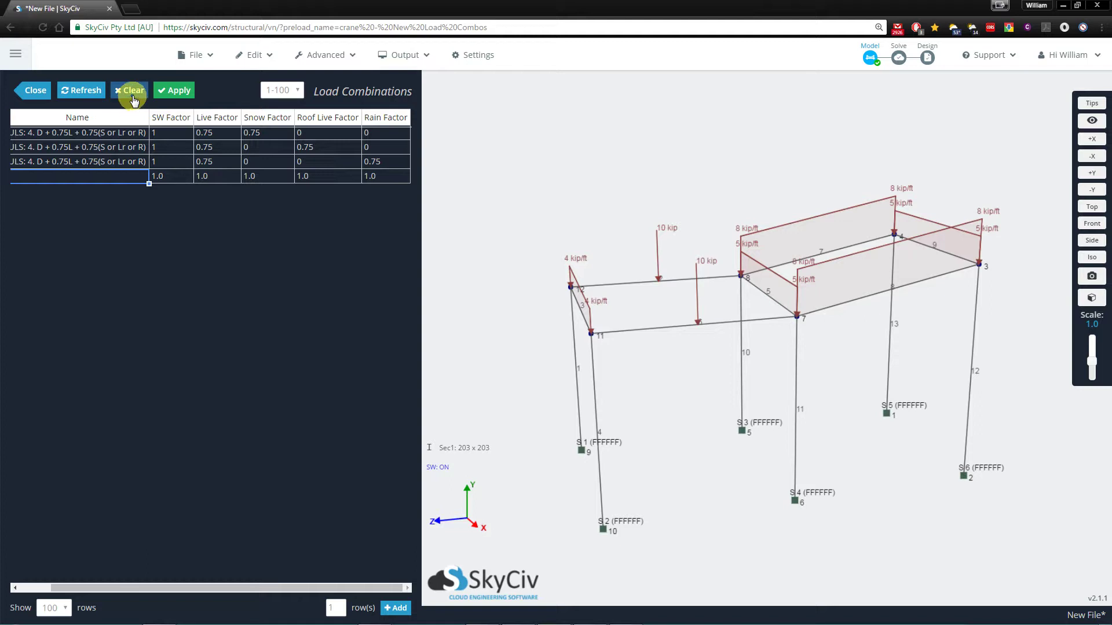
Close the table and reopen auto-generate, displaying the ASCE 7-10 ASD load types.
click(35, 91)
click(66, 346)
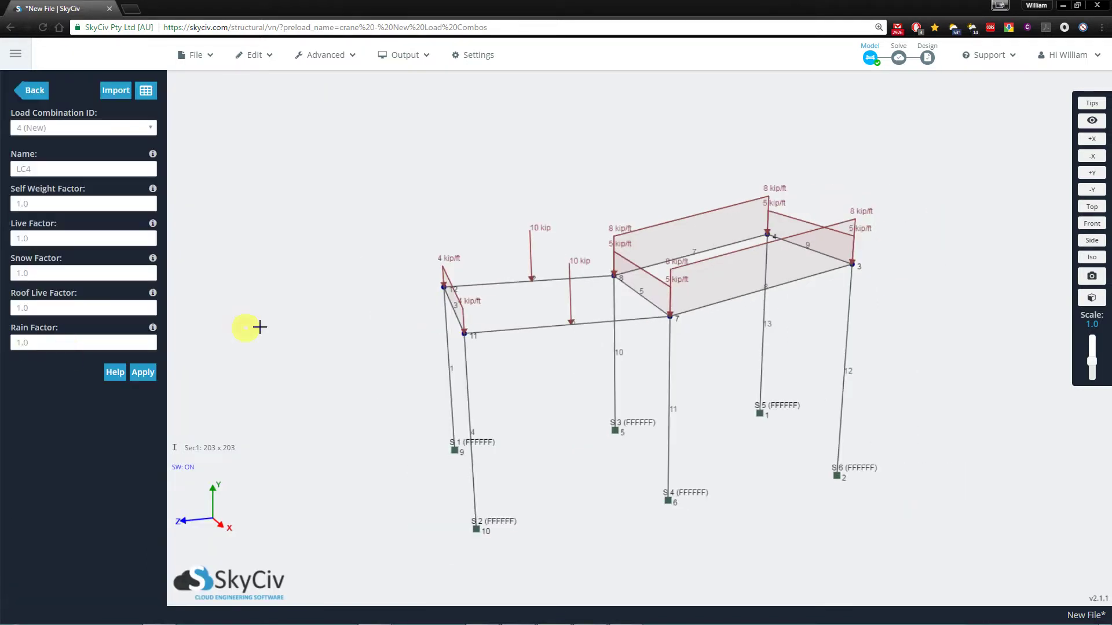
click(116, 91)
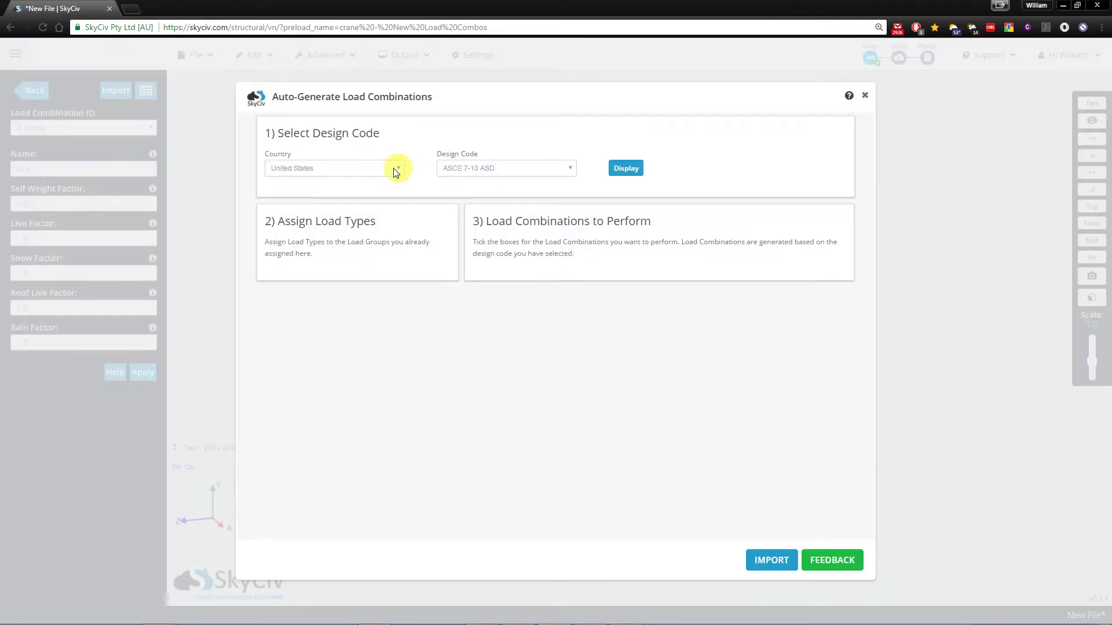
click(626, 168)
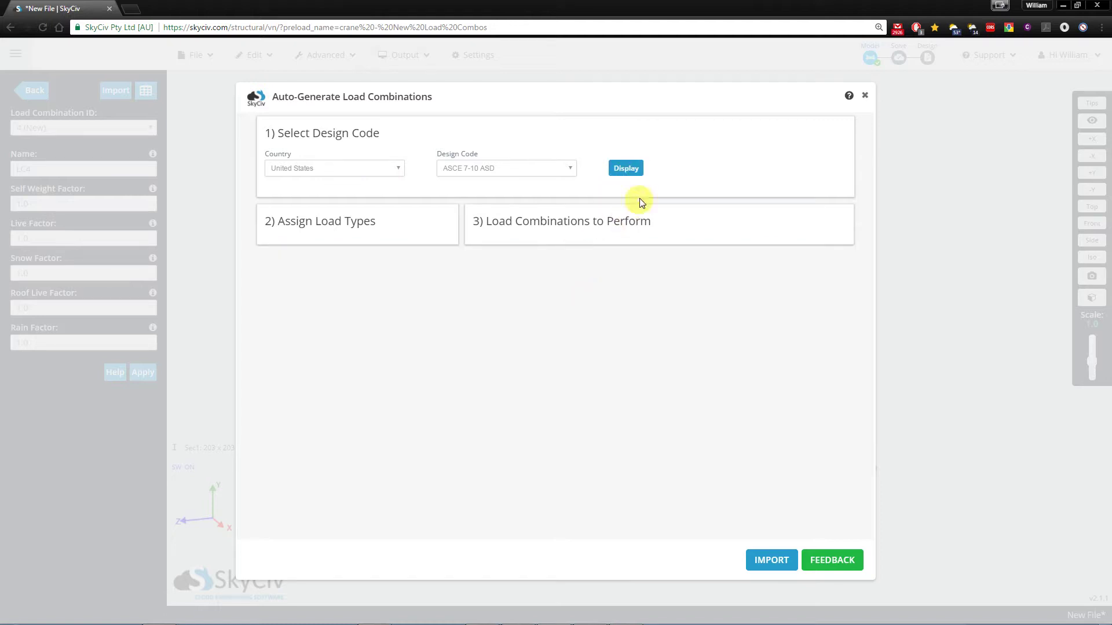
click(631, 173)
Reassign Live as Live, Snow as Snow, Roof Live as Snow: Roof live, Rain as Snow: Rain.
click(328, 295)
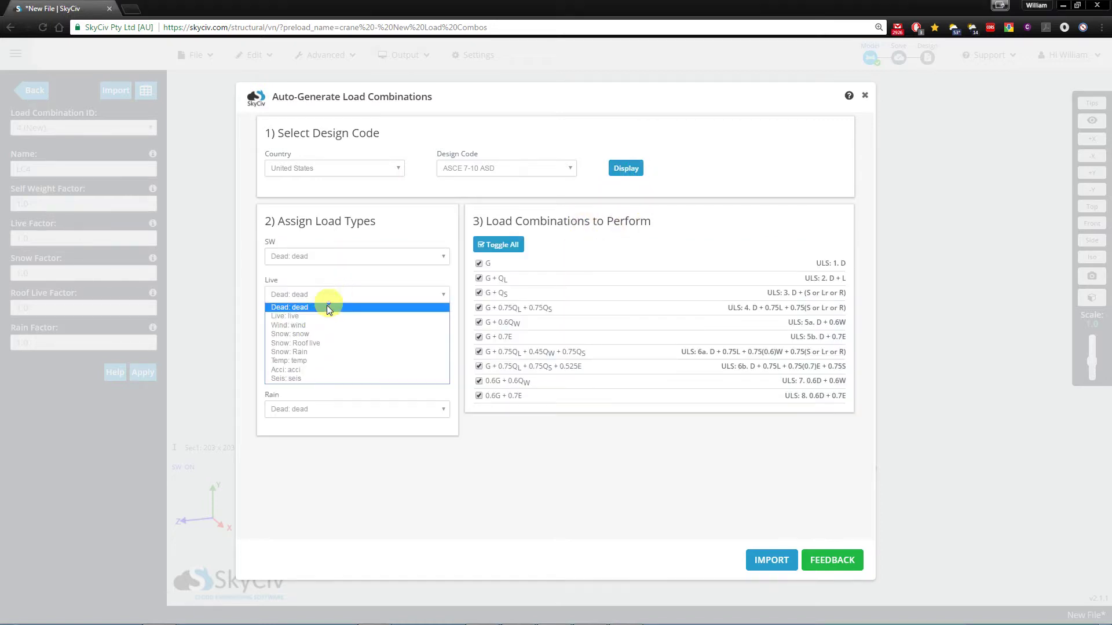
click(311, 317)
click(317, 333)
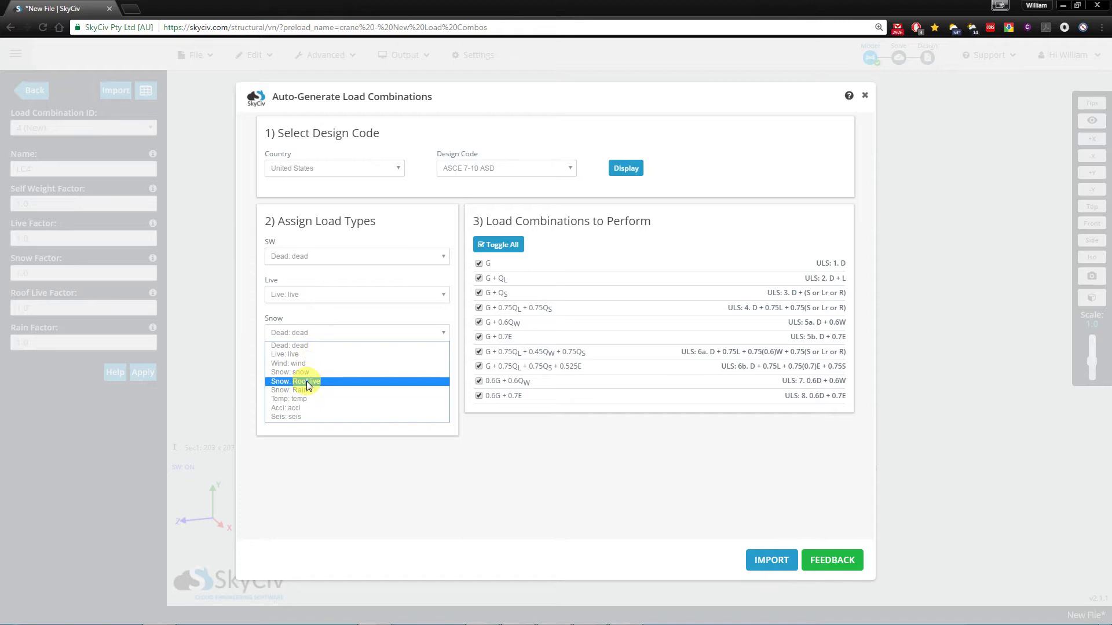
click(307, 372)
click(332, 376)
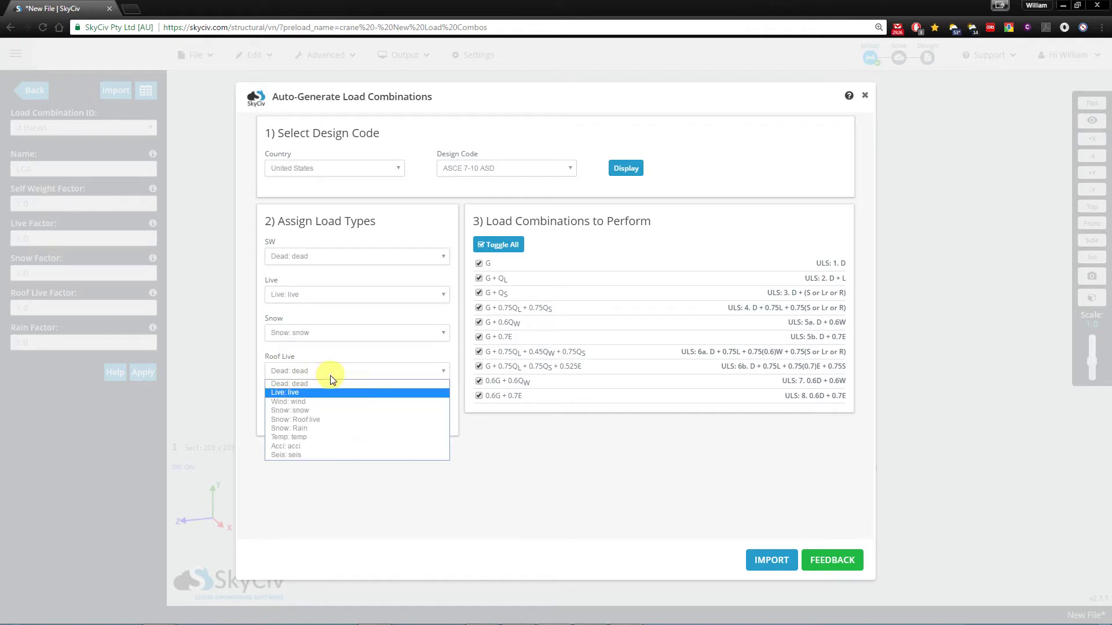
click(325, 420)
click(335, 411)
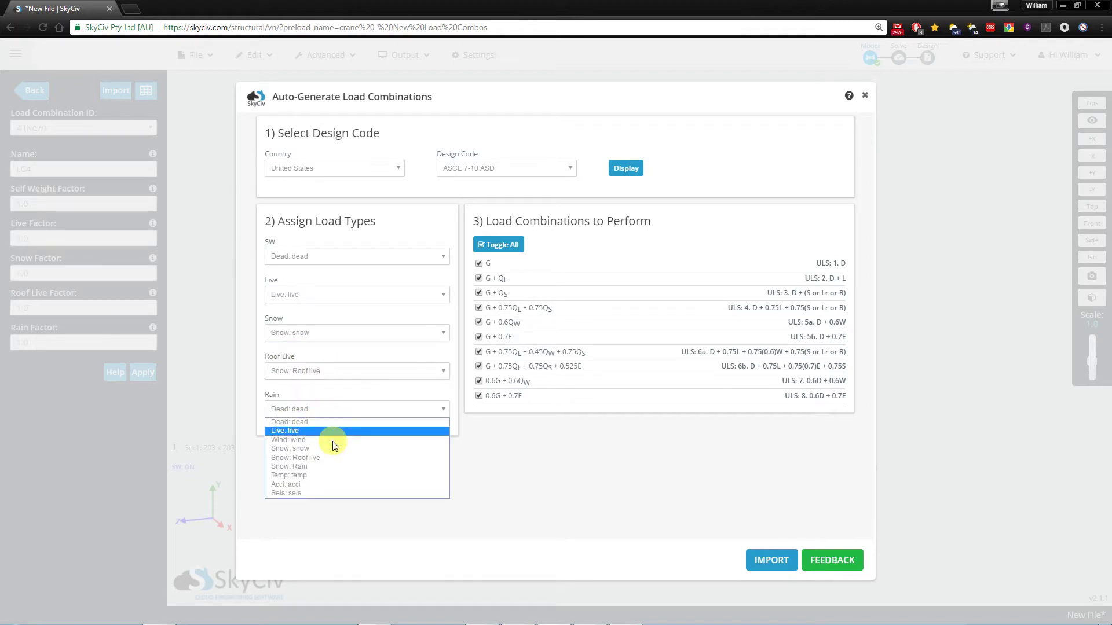
click(327, 466)
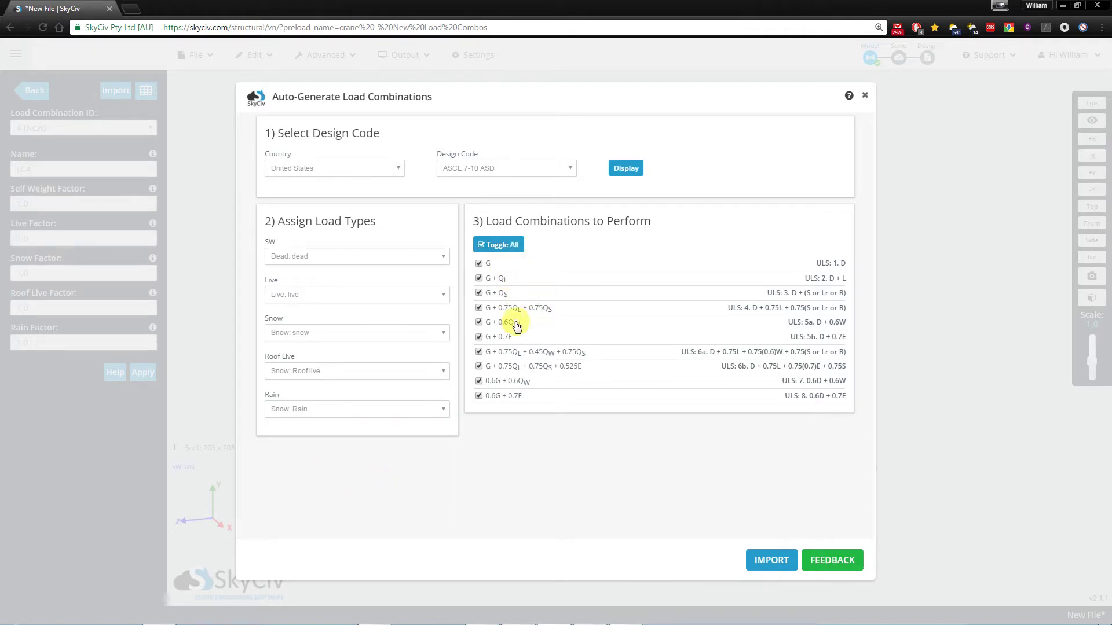
Untick all combinations and tick only ULS 6b (G + 0.75QL + 0.75QS + 0.525E).
click(517, 244)
click(573, 372)
Import ULS 6b and view the Load Combinations table, scrolling across its new fourth row.
click(773, 566)
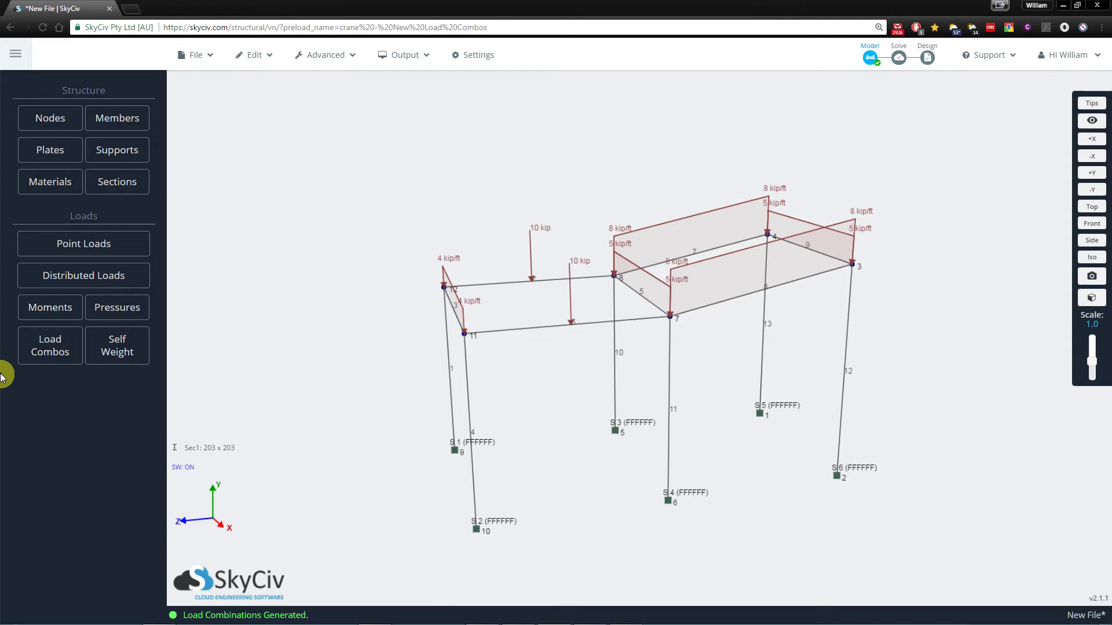
click(45, 347)
click(146, 91)
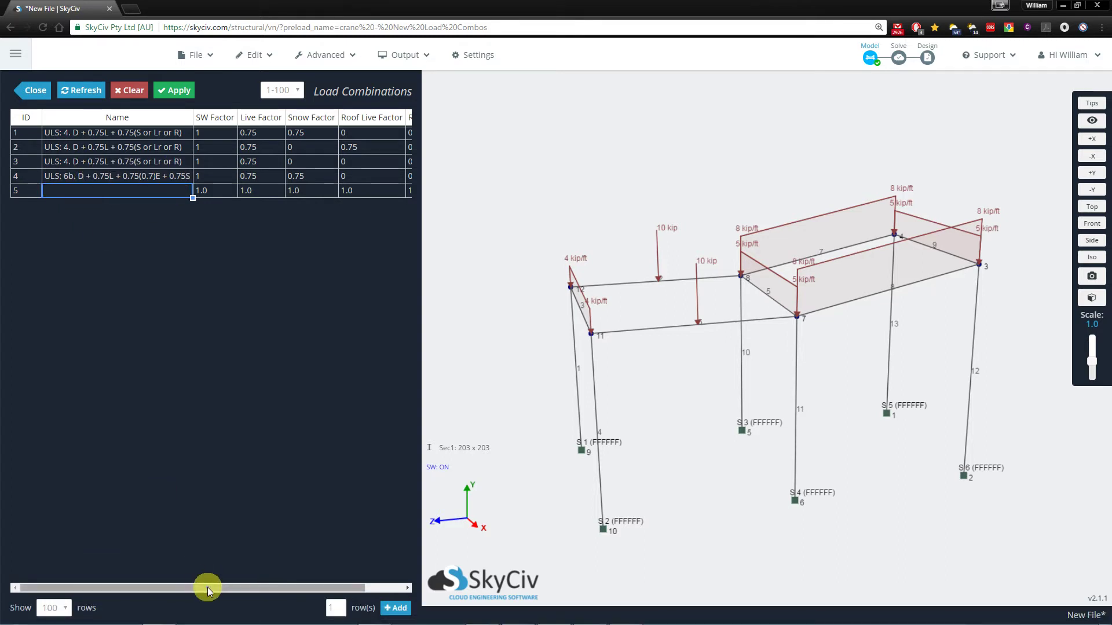
drag(209, 587, 266, 588)
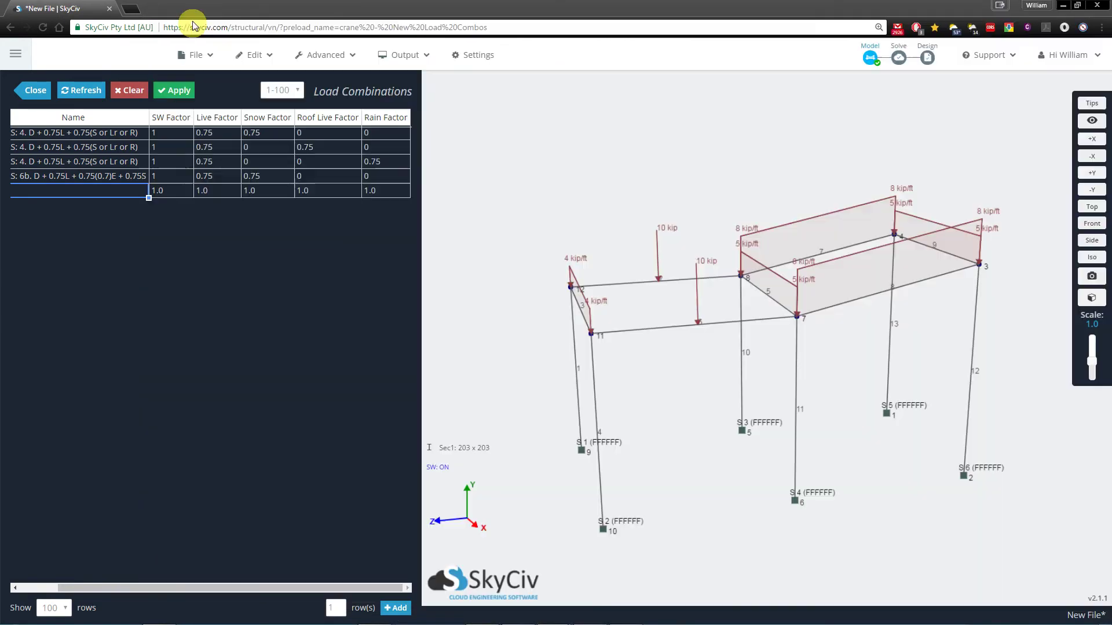
Browse the ASCE 7-10 ASD load combinations documentation page, then return to the model's tab.
click(180, 9)
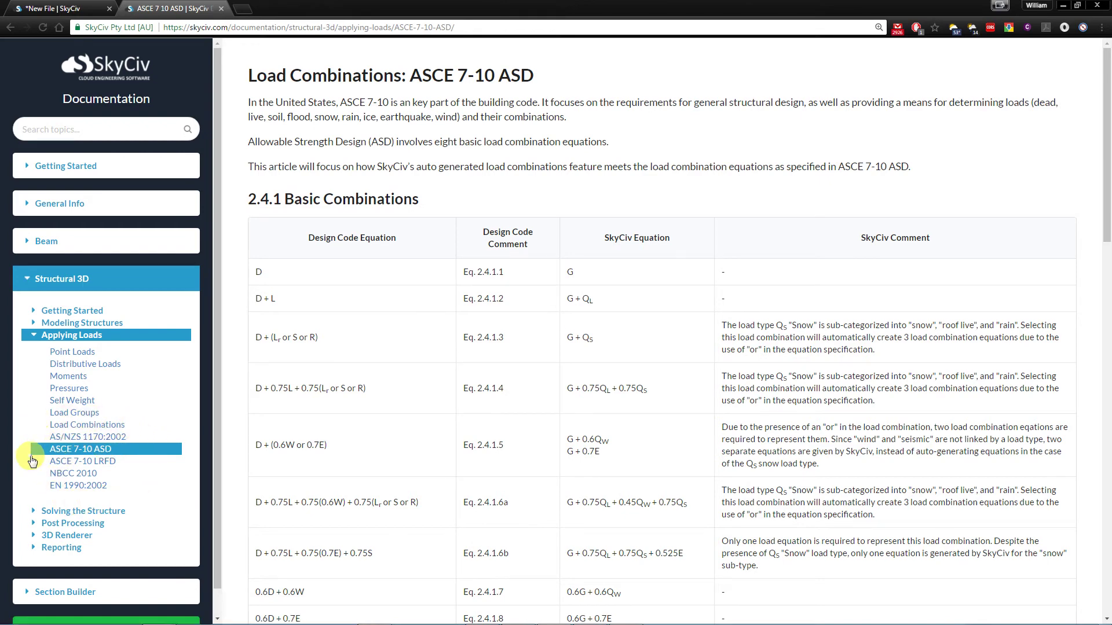
scroll(554, 367, down, 1)
scroll(553, 366, down, 2)
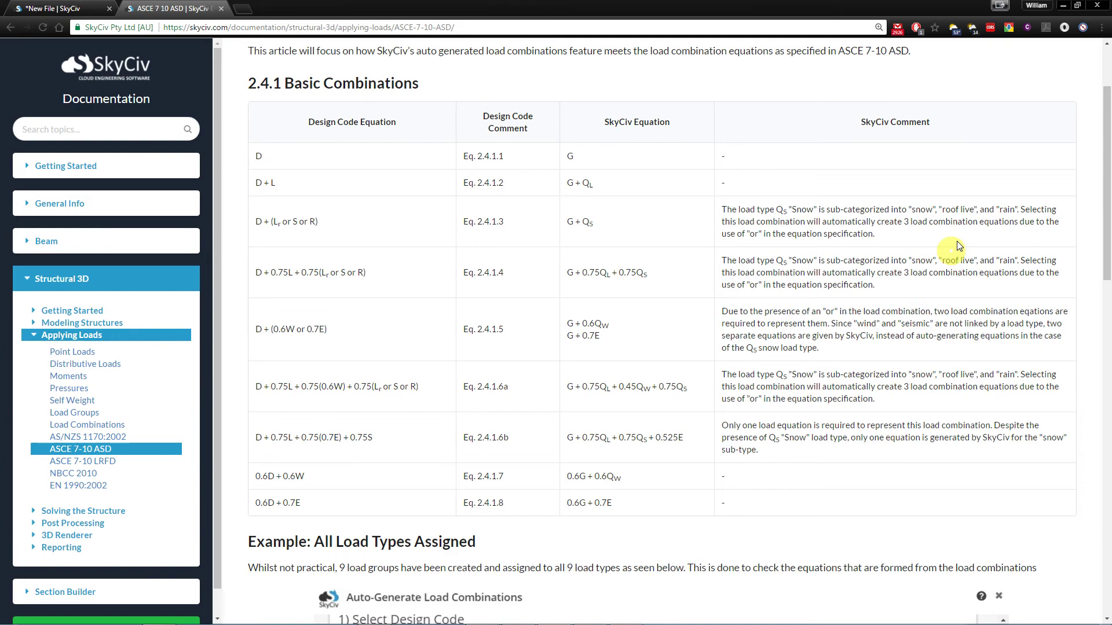
scroll(722, 370, down, 15)
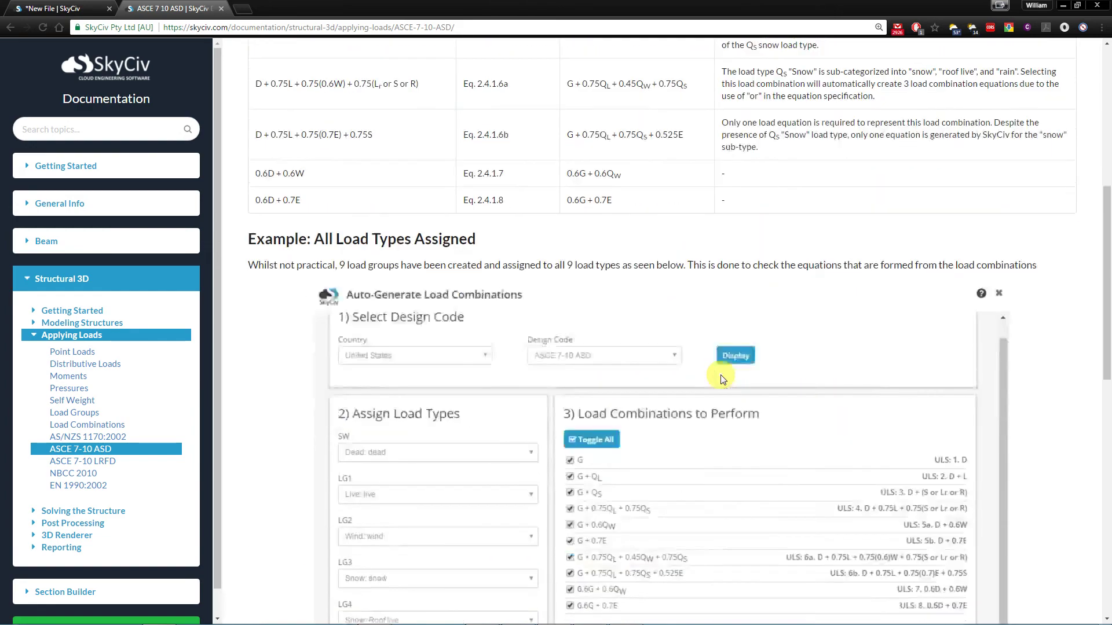
scroll(753, 359, up, 10)
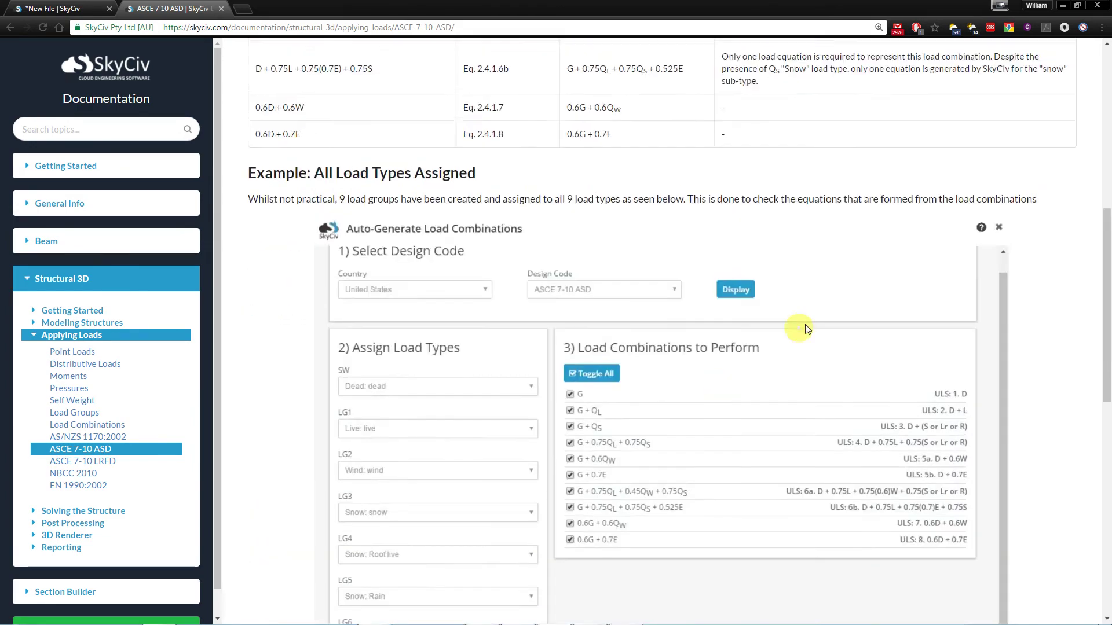
click(1063, 5)
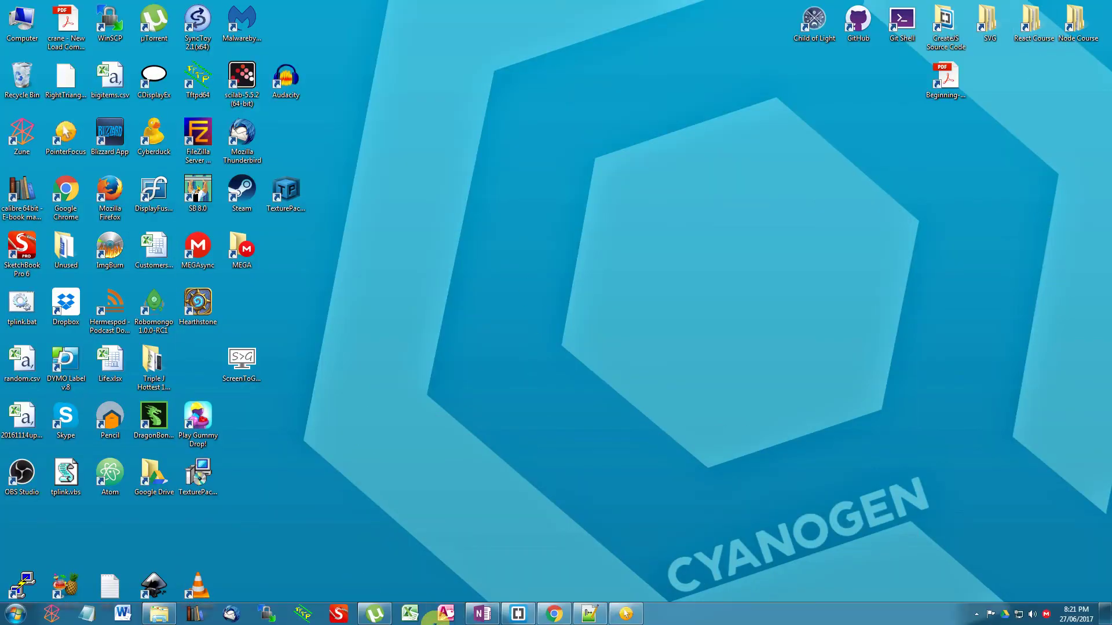
click(553, 614)
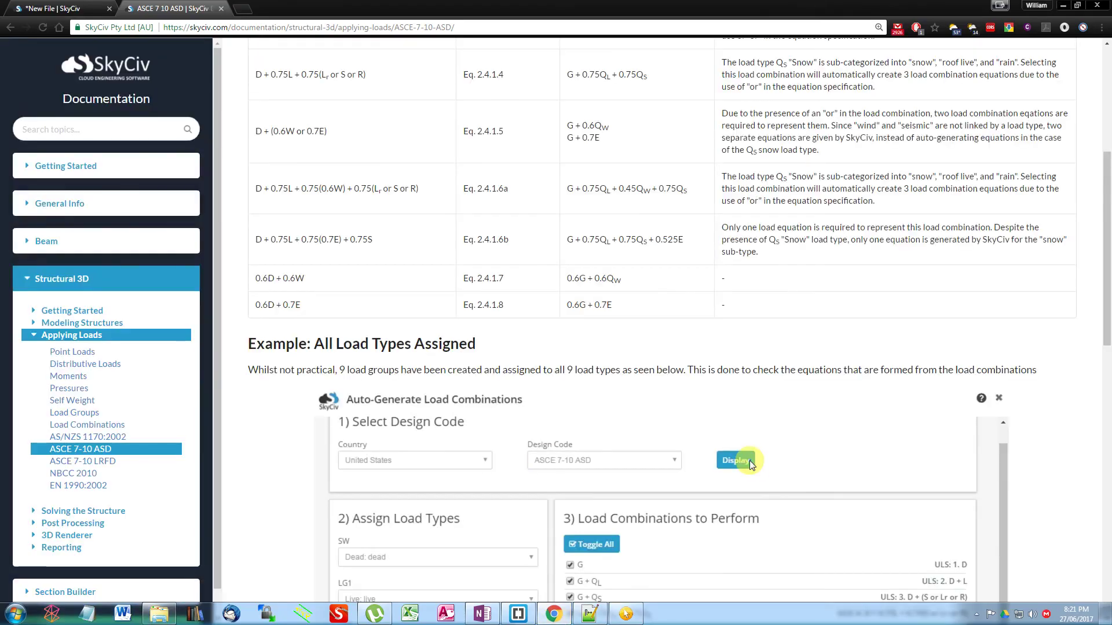
click(50, 7)
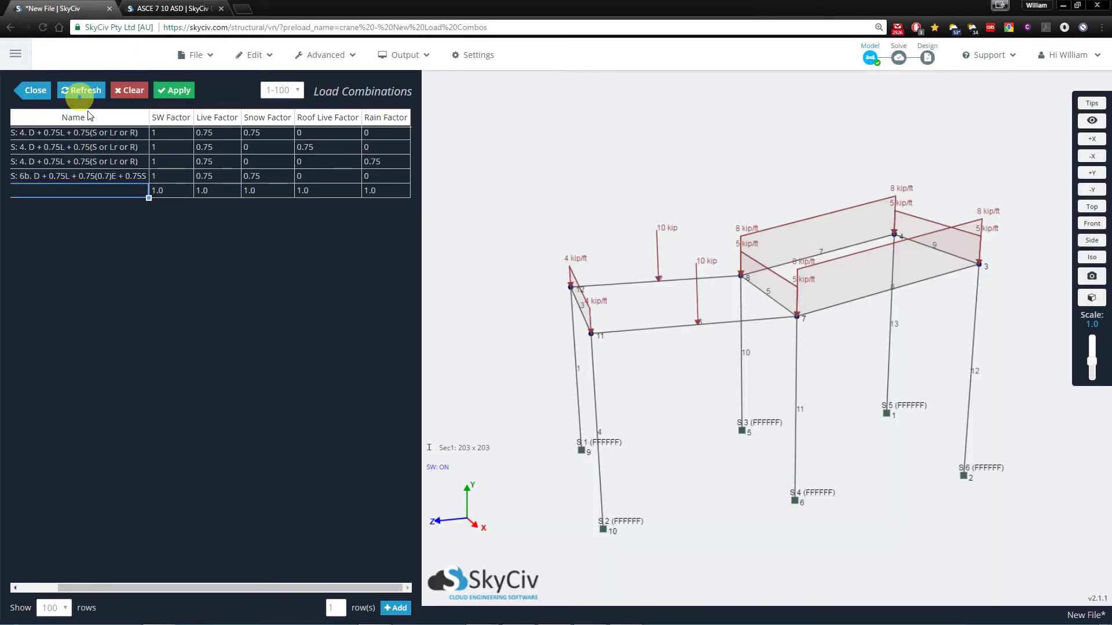